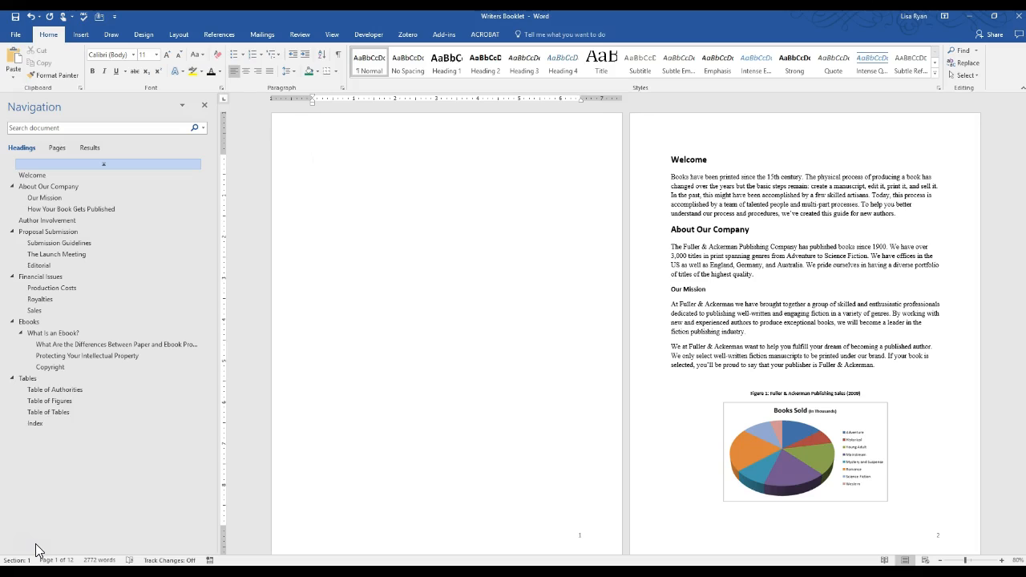
Type the contents entries 'About our Company' with page 1 and indented 'Our Mission' with page 1
type("About c")
type("ur COmpnay")
key("BackSpace")
key("BackSpace")
key("BackSpace")
key("BackSpace")
key("BackSpace")
key("BackSpace")
key("BackSpace")
type("Company")
key("Tab")
type("1")
key("BackSpace")
key("Tab")
type("Our Mission")
key("Tab")
type("1")
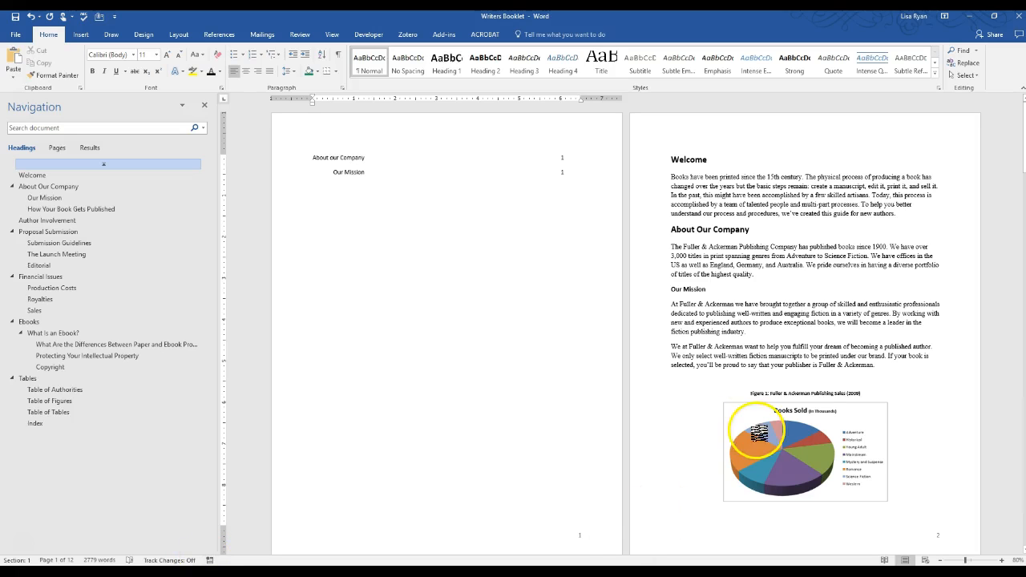
Paste three copies of the Fuller & Ackerman paragraph above Our Mission, then change its contents entry to 3
left_click_drag(757, 274, 672, 248)
key("ctrl+c")
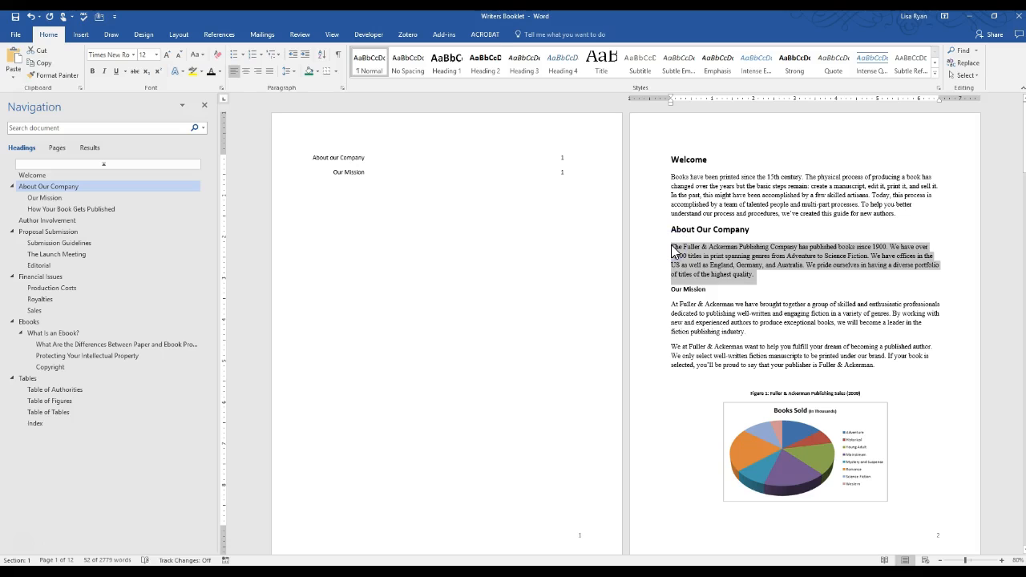
key("Right")
key("Return")
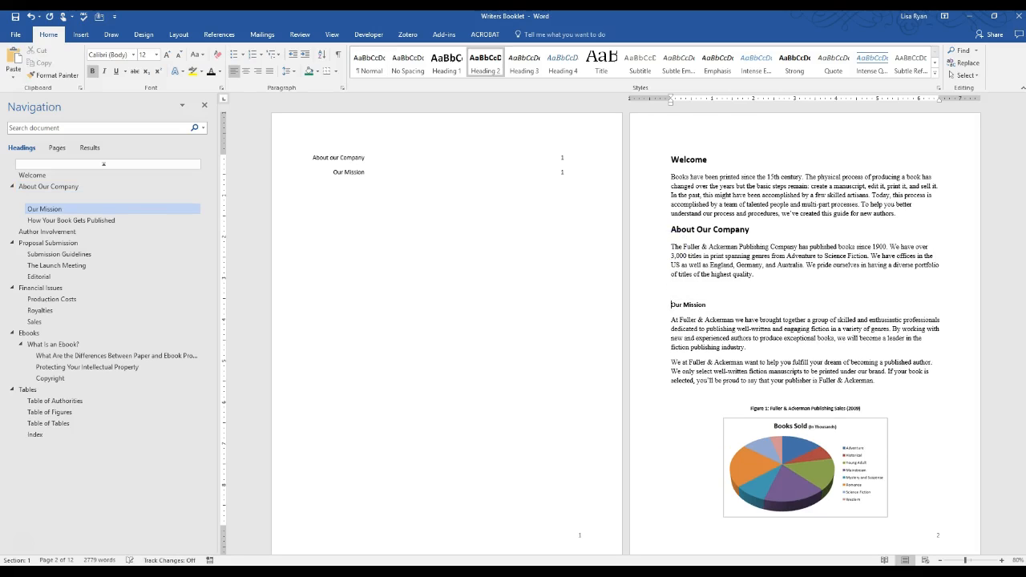
key("ctrl+v")
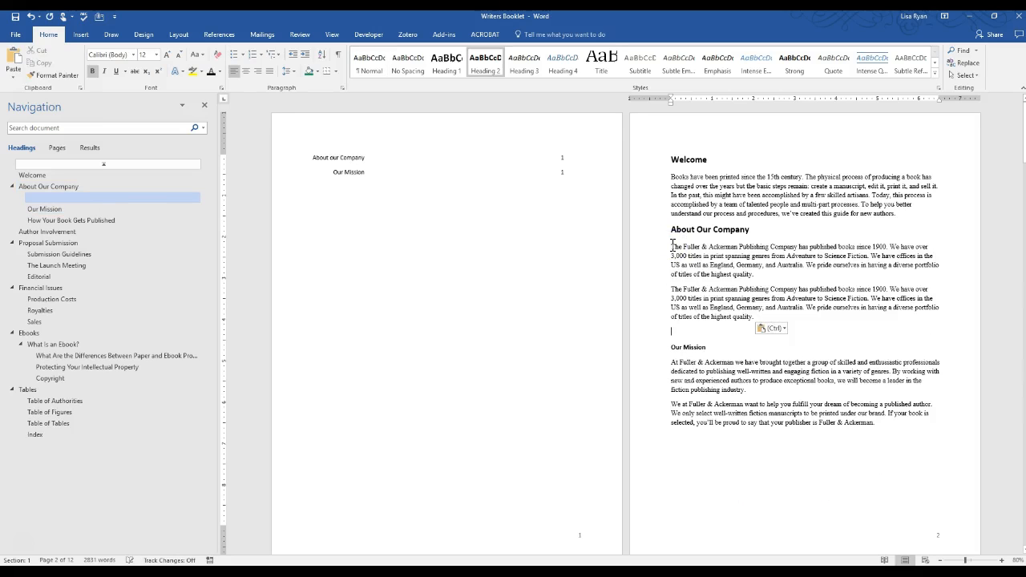
key("ctrl+v")
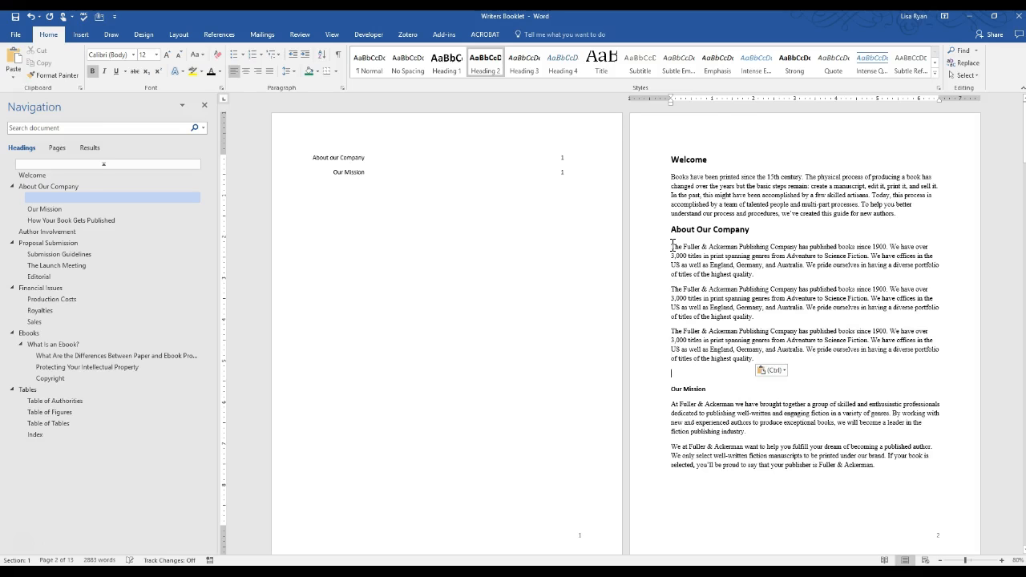
key("ctrl+v")
key("ctrl+v")
key("ctrl+v")
key("ctrl+v")
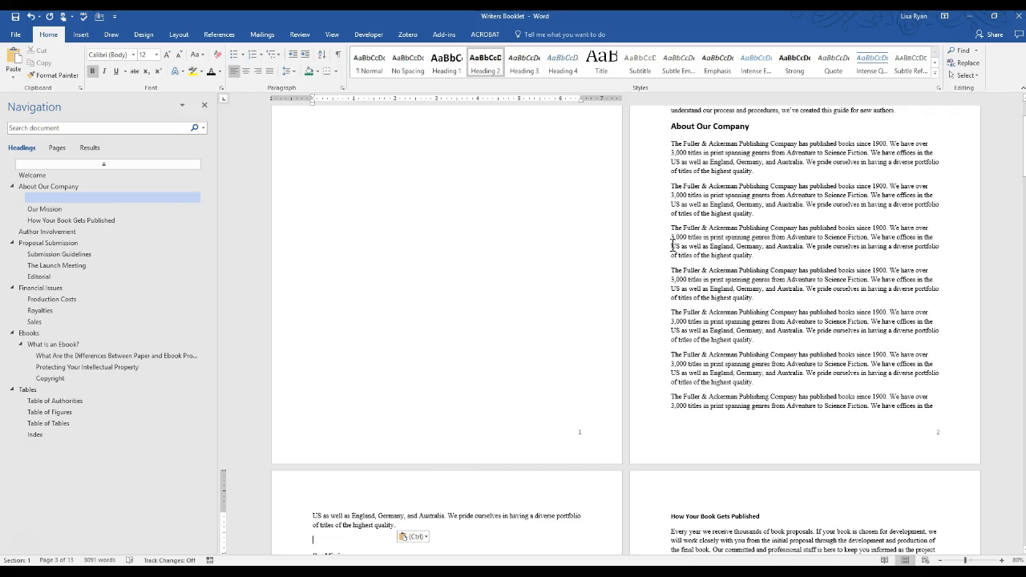
key("ctrl+Home")
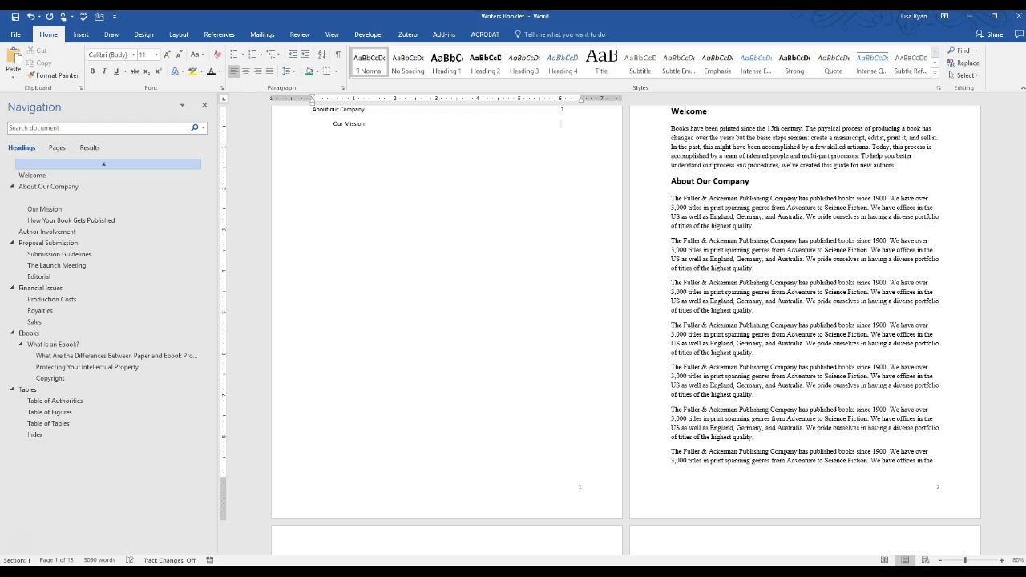
type("3")
Select the About our Company and Our Mission contents lines and delete them
key("shift+End")
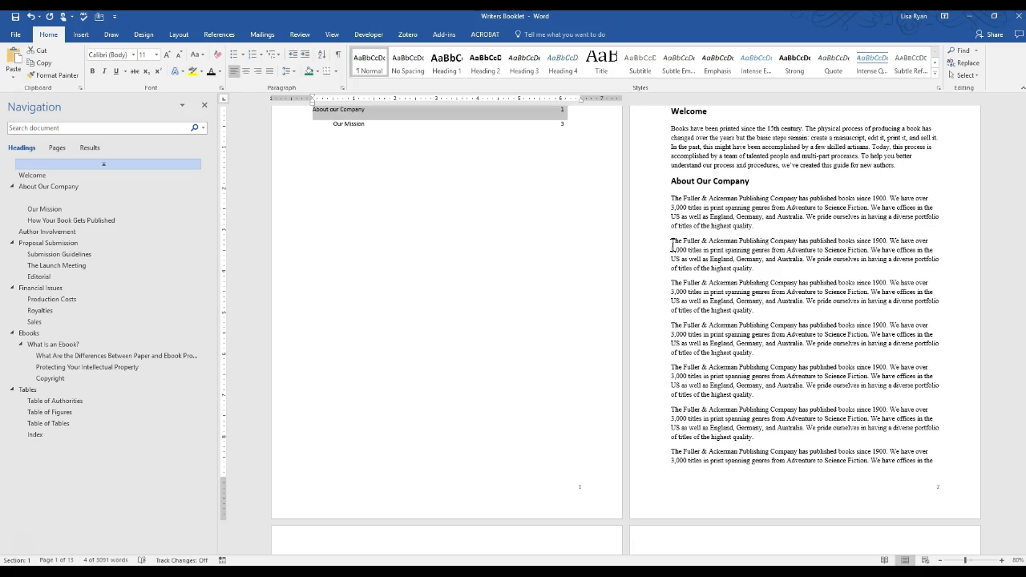
key("shift+Down")
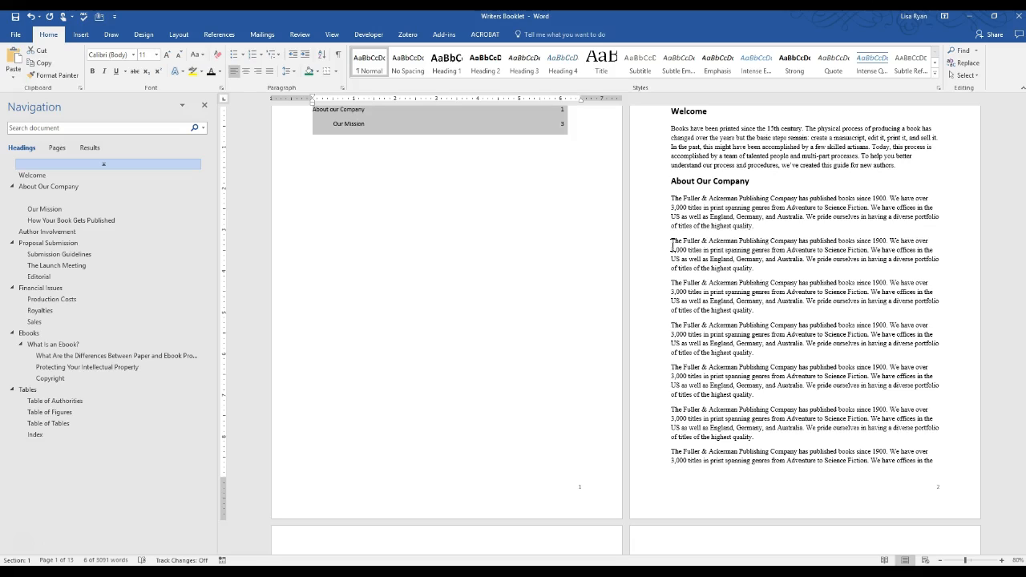
key("Delete")
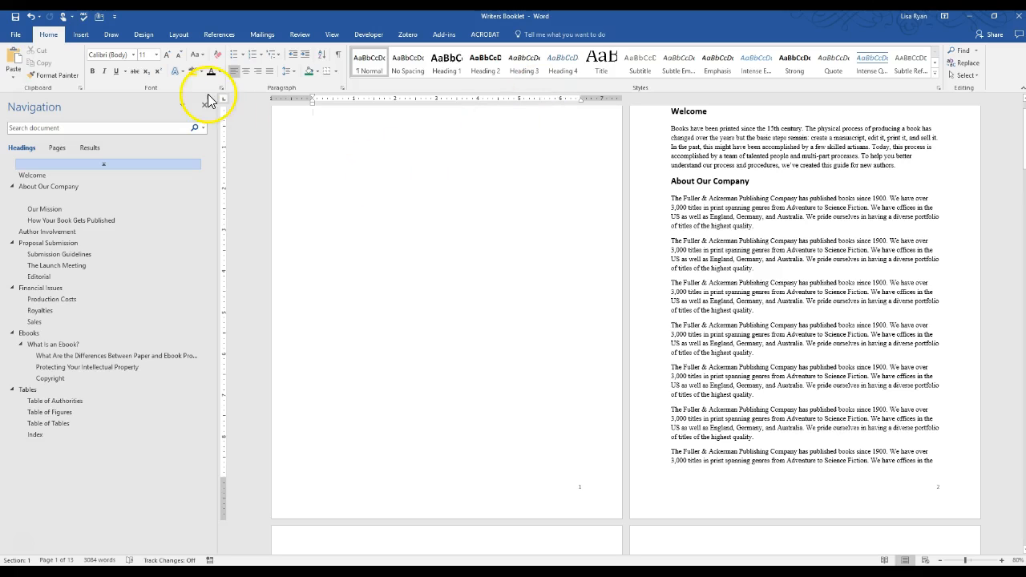
Insert Automatic Table 1 from the References tab as the Contents table on page 1
left_click(221, 36)
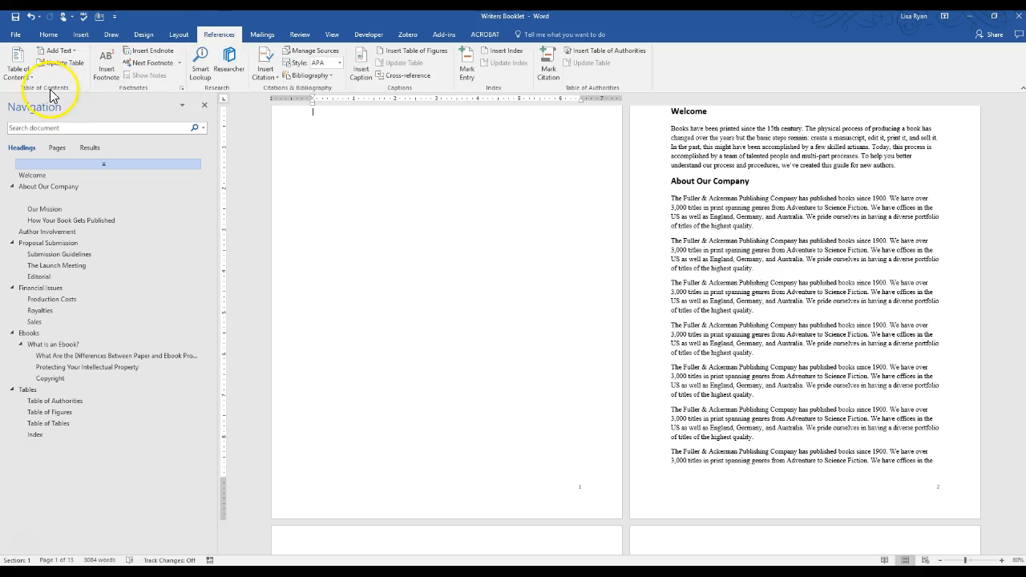
left_click(23, 76)
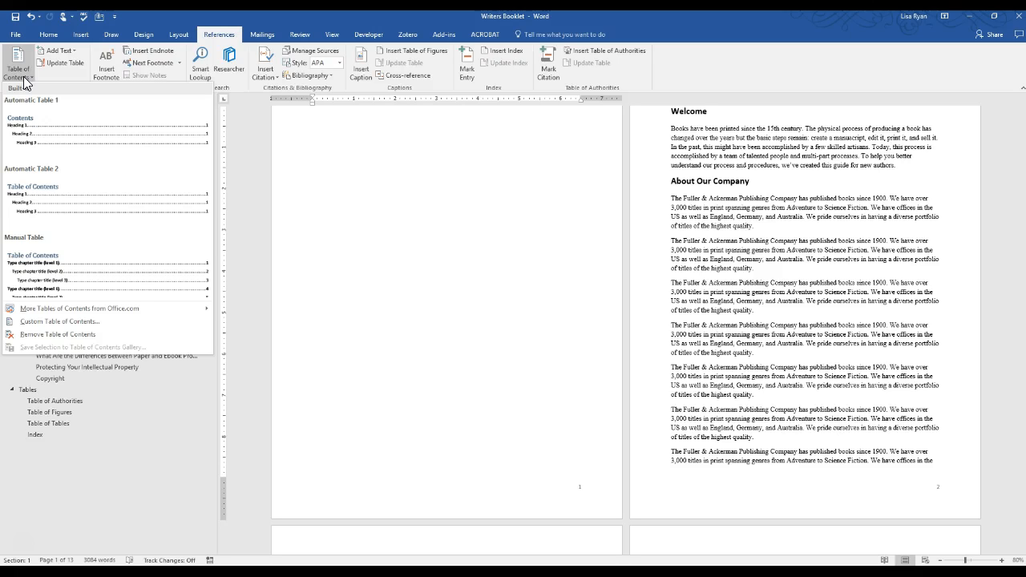
left_click(30, 126)
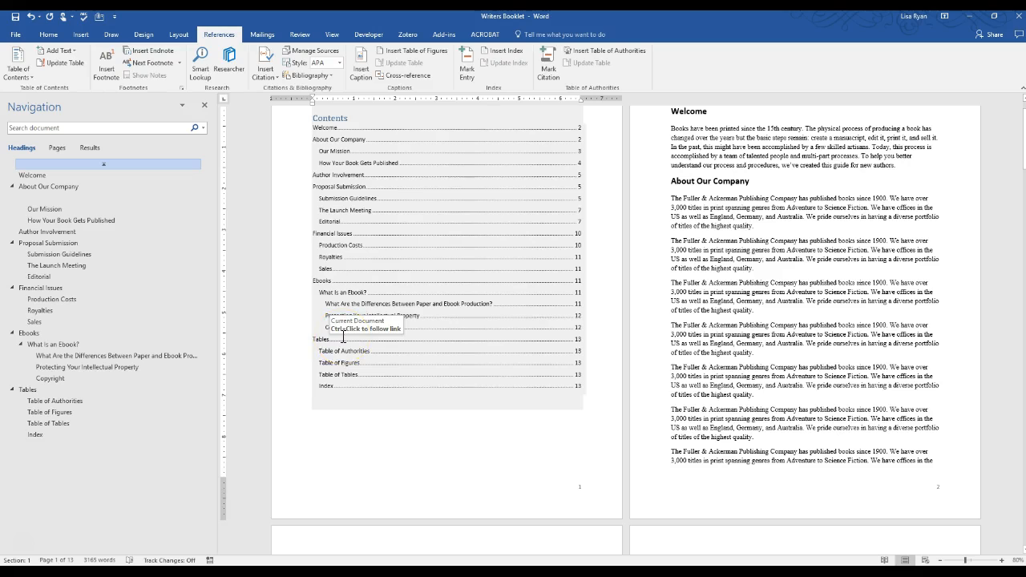
left_click(445, 457)
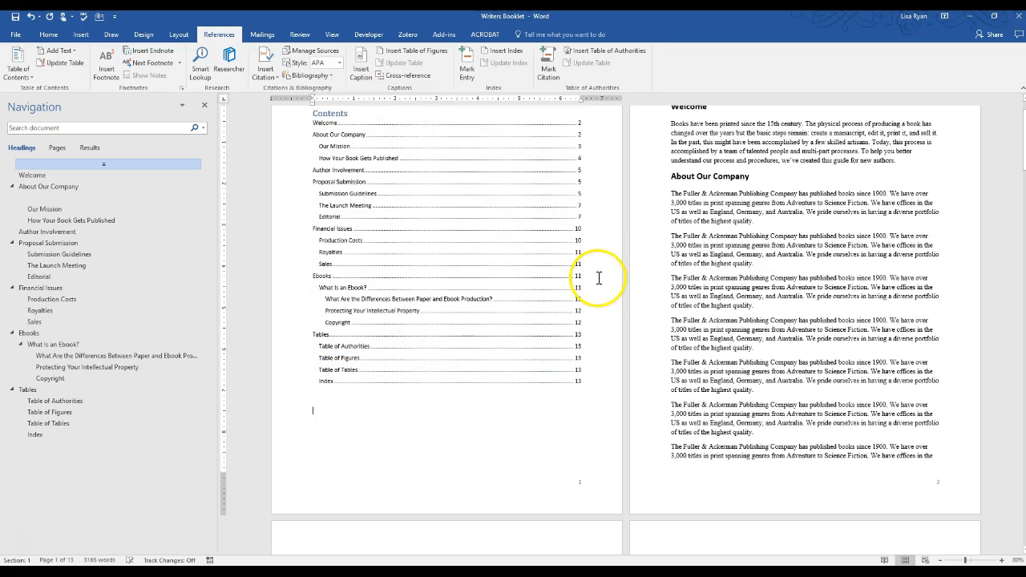
Delete the repeated Fuller & Ackerman paragraphs and the leftover empty line above Our Mission
left_click(673, 193)
key("shift+Down")
key("shift+Down")
key("shift+Down")
key("shift+Down")
key("shift+Down")
key("shift+Down")
key("shift+Down")
key("shift+Down")
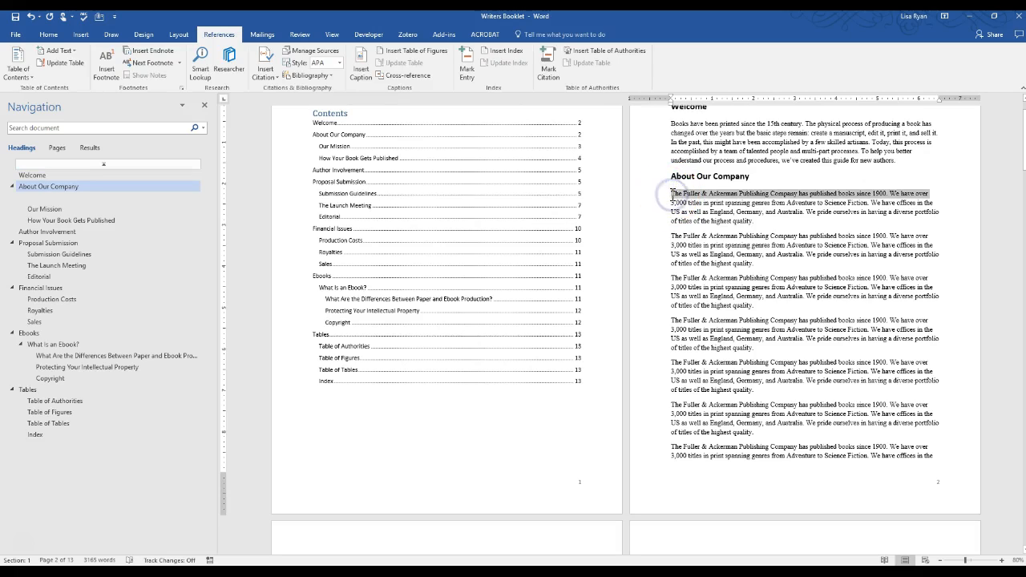
key("shift+Down")
key("shift+Down")
key("shift+Down")
key("shift+Down")
key("shift+Down")
key("shift+Down")
key("shift+Down")
key("shift+Down")
key("shift+Down")
key("shift+Down")
key("shift+Down")
key("shift+Down")
key("shift+Down")
key("shift+Down")
key("shift+Down")
key("shift+Down")
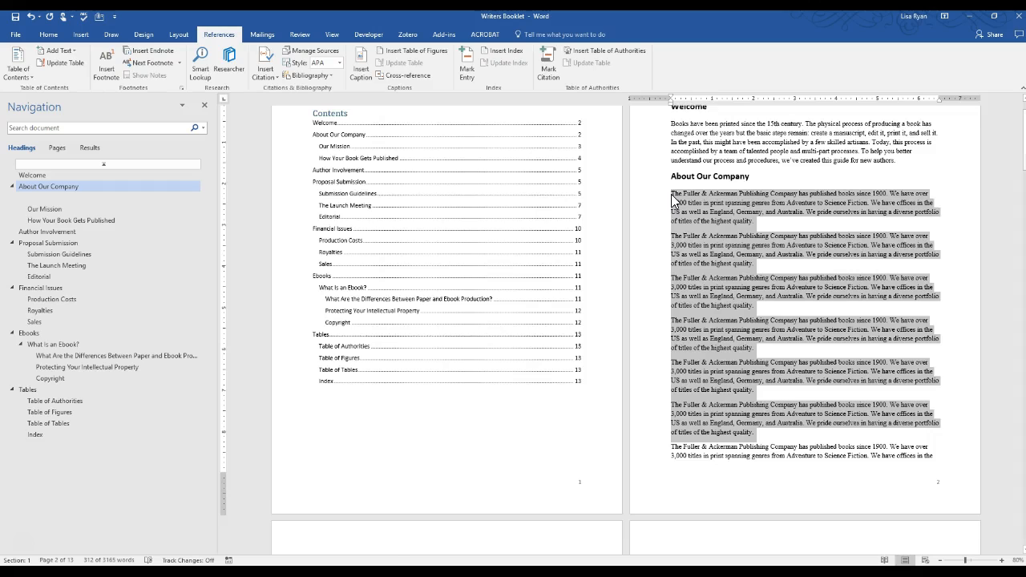
key("shift+Down")
key("shift+Down")
key("shift+Down")
key("shift+Down")
key("Delete")
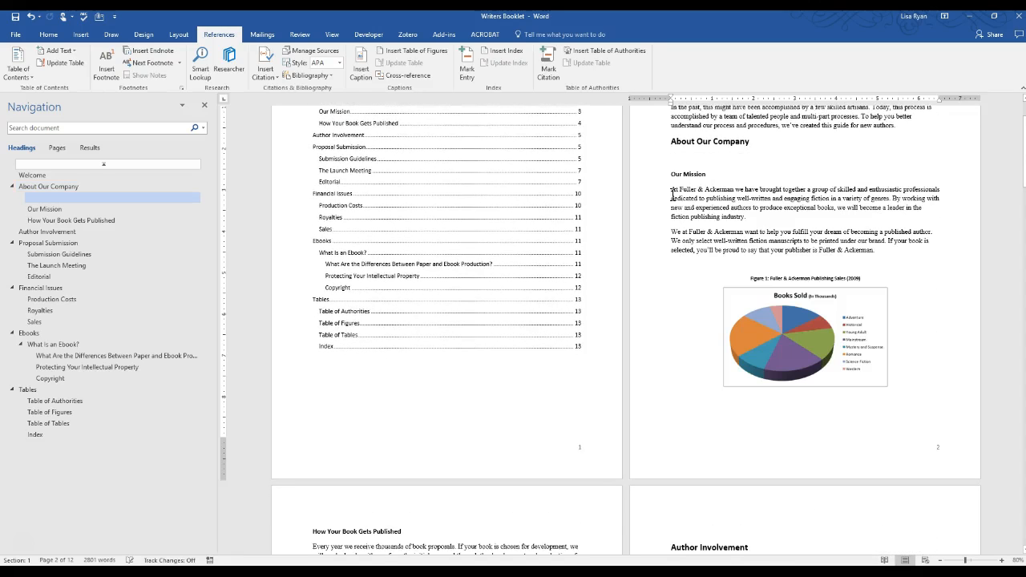
key("Delete")
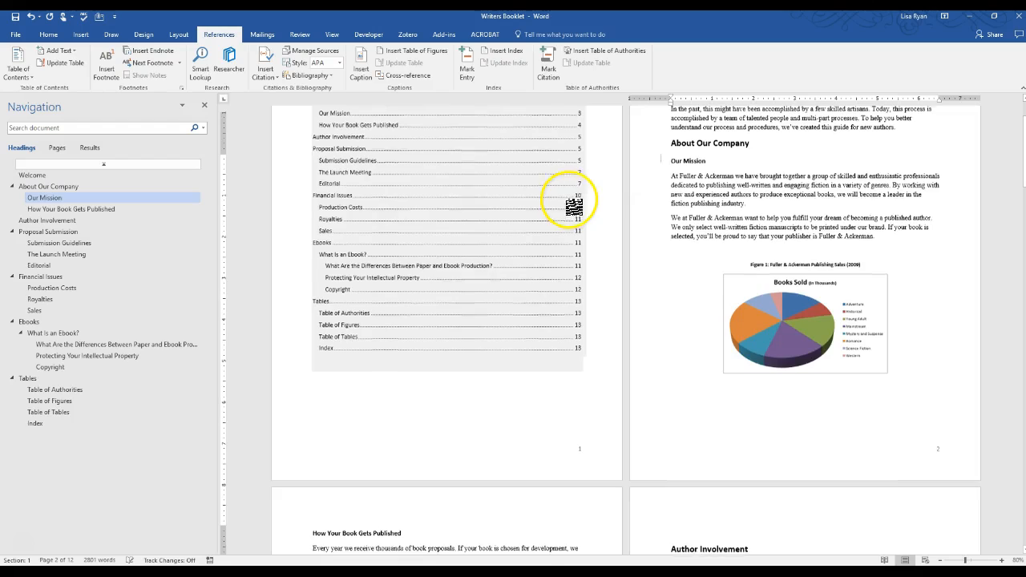
scroll(570, 199, "up", 2)
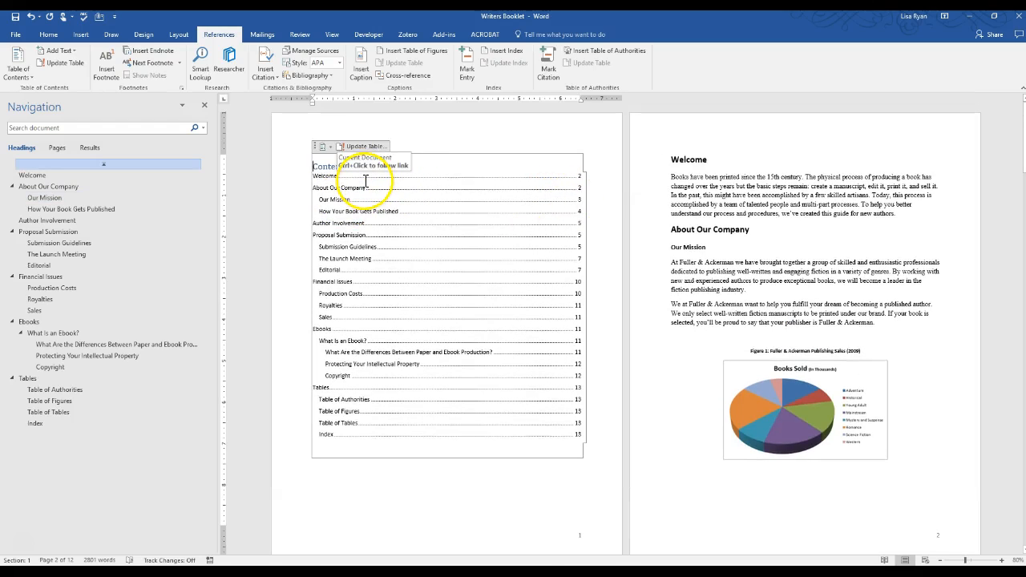
Update only the Contents table's page numbers, so Our Mission shows 2 and Index 12
left_click(363, 147)
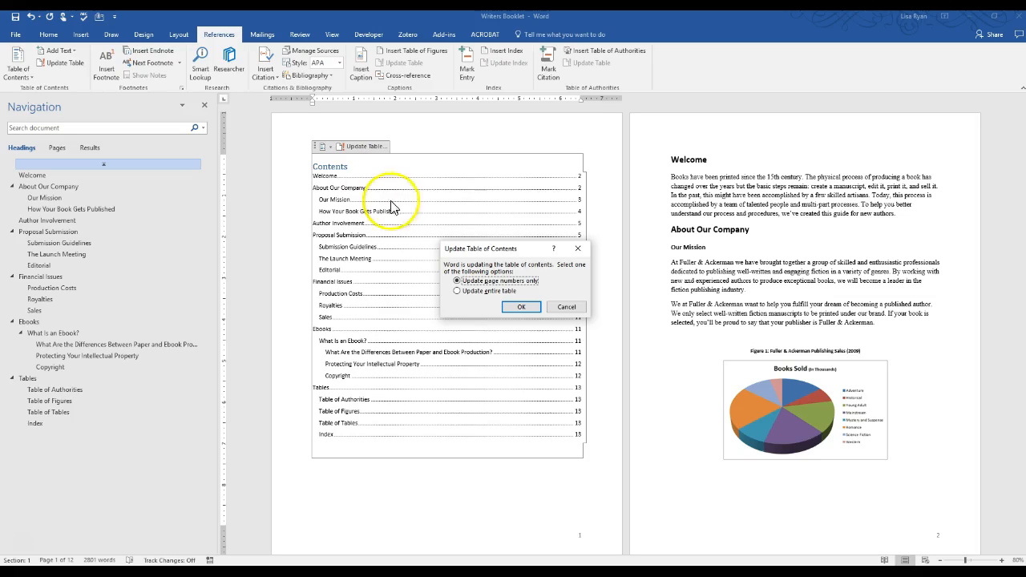
left_click(522, 304)
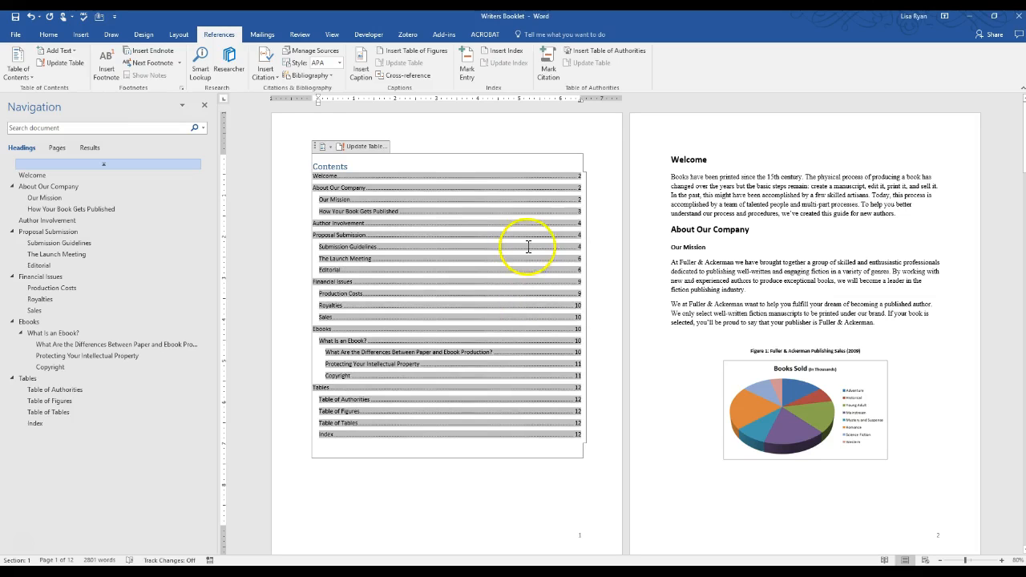
left_click(423, 486)
left_click(501, 359)
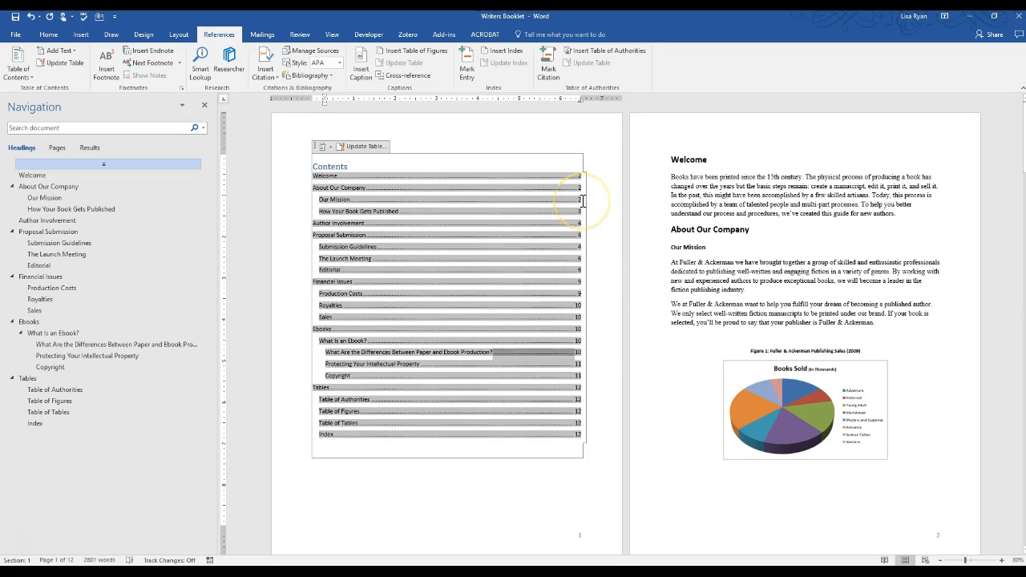
left_click(450, 478)
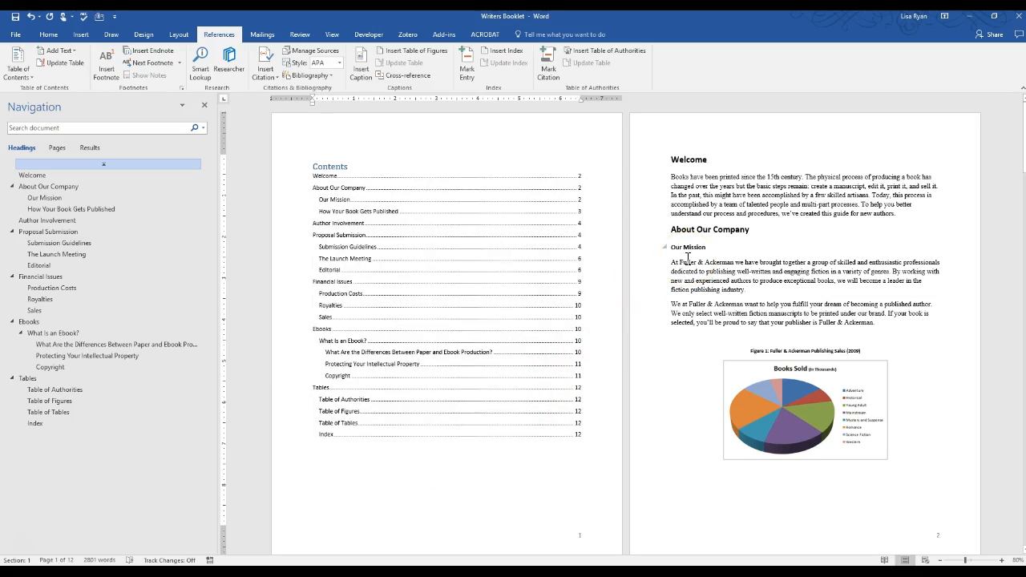
Add 'Our Goals' at the top of page 3 as a Heading 2
left_click(679, 484)
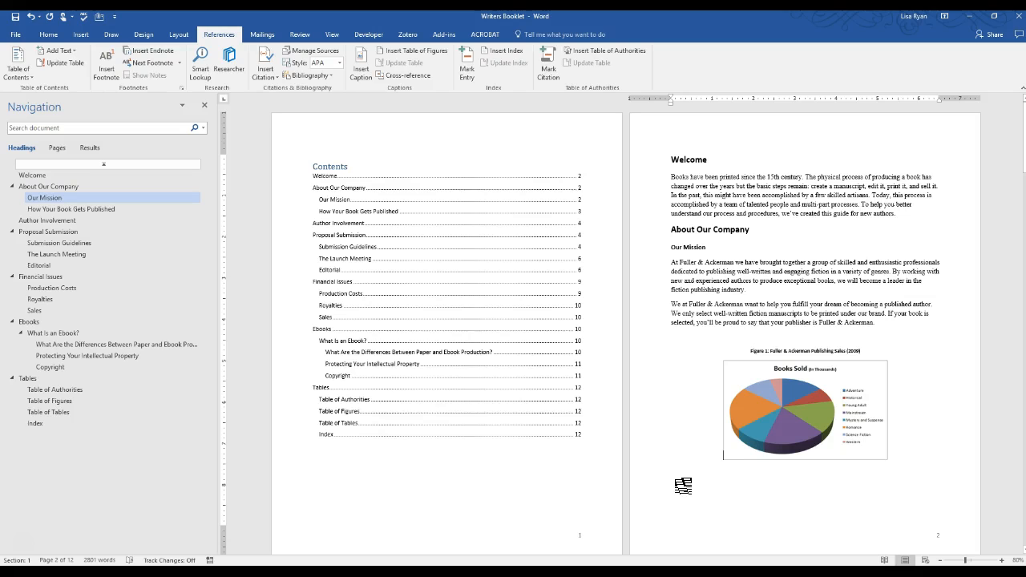
key("Return")
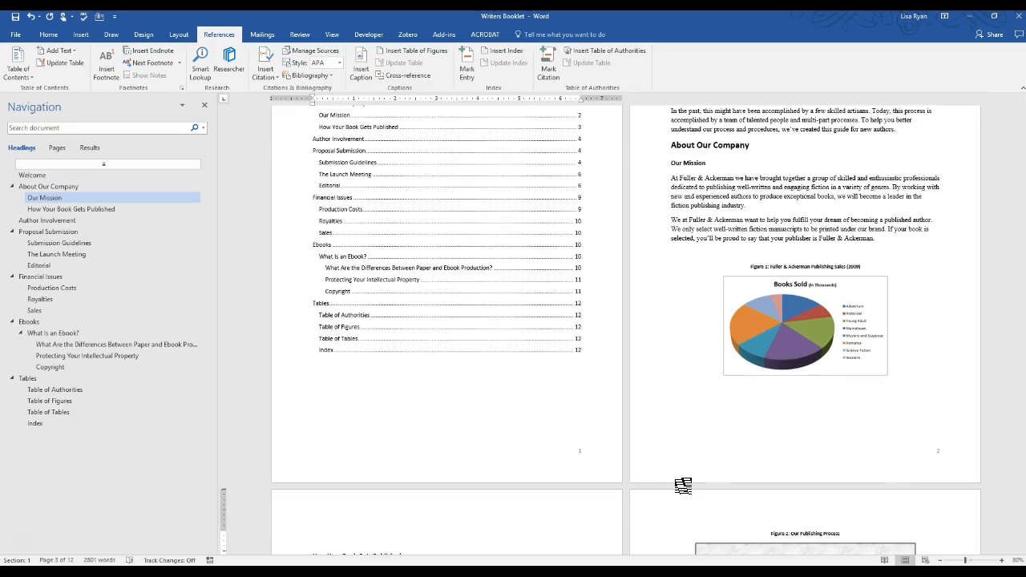
type("Our GOals")
key("ctrl+shift+Left")
key("ctrl+shift+Left")
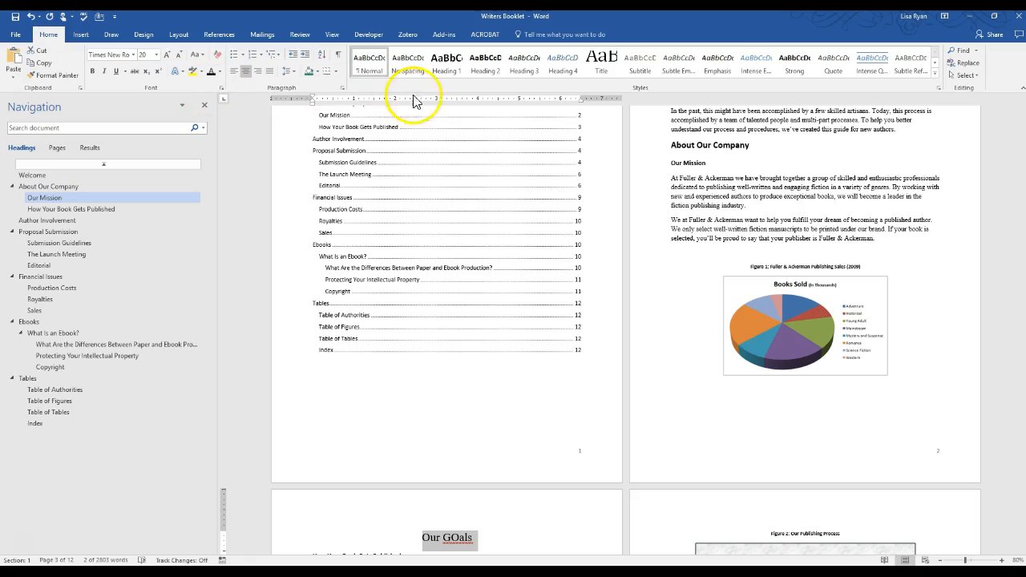
left_click(485, 63)
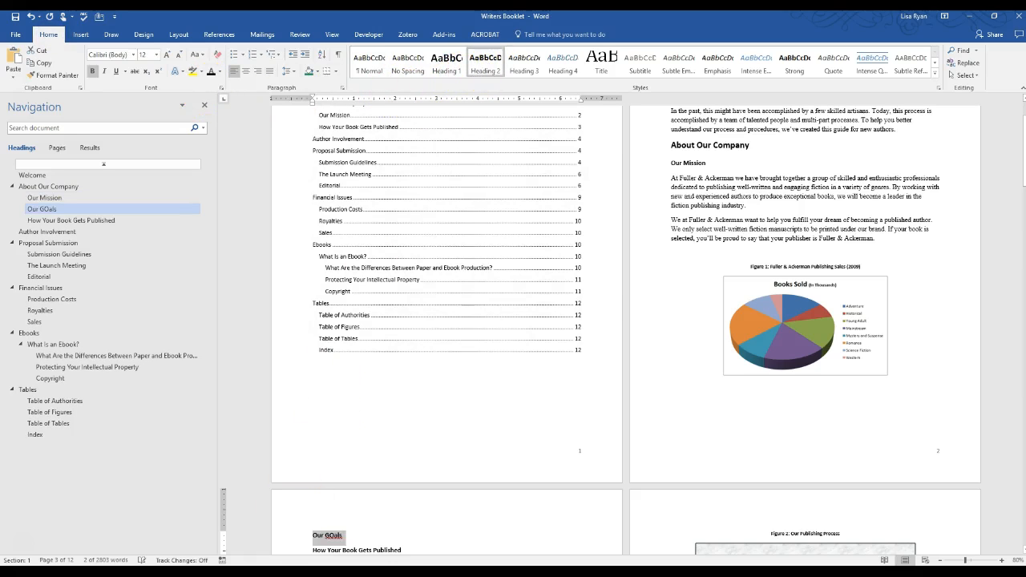
left_click(347, 540)
Add 'subsection unders our goals' below it as a Heading 3
key("Return")
type("subsection un")
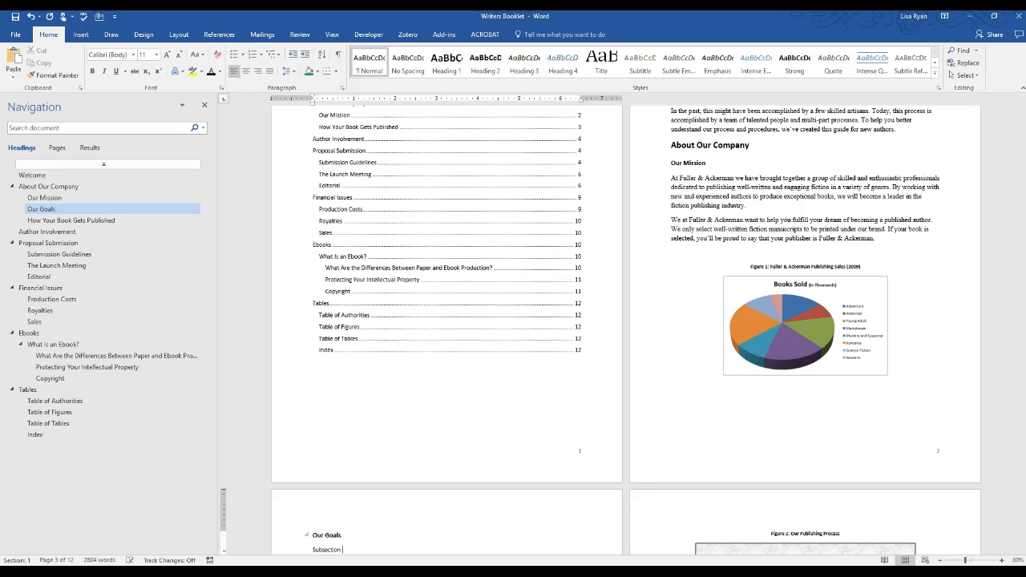
type("ders our goals")
key("ctrl+shift+Left")
key("ctrl+shift+Left")
key("ctrl+shift+Left")
key("ctrl+shift+Left")
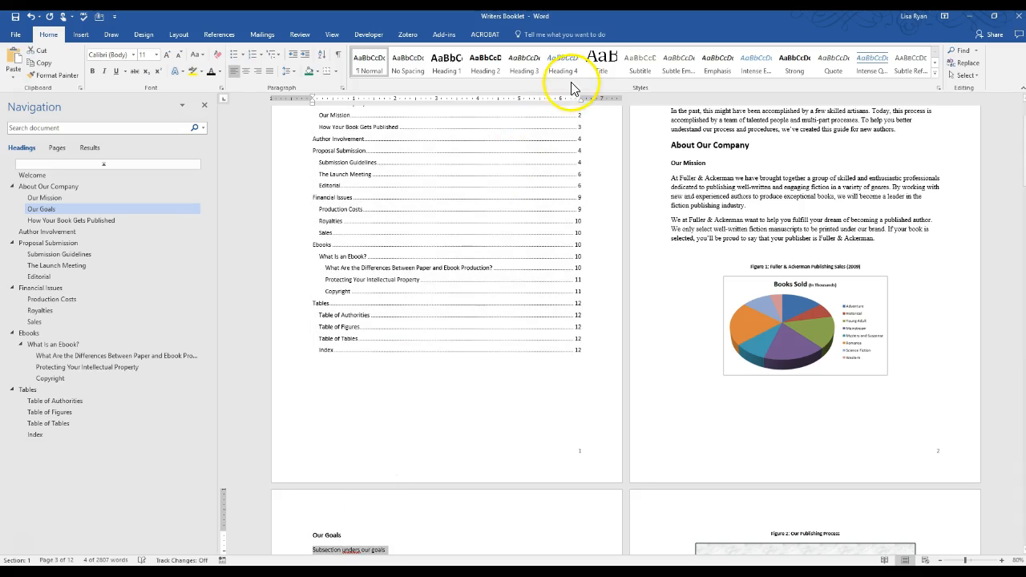
left_click(525, 64)
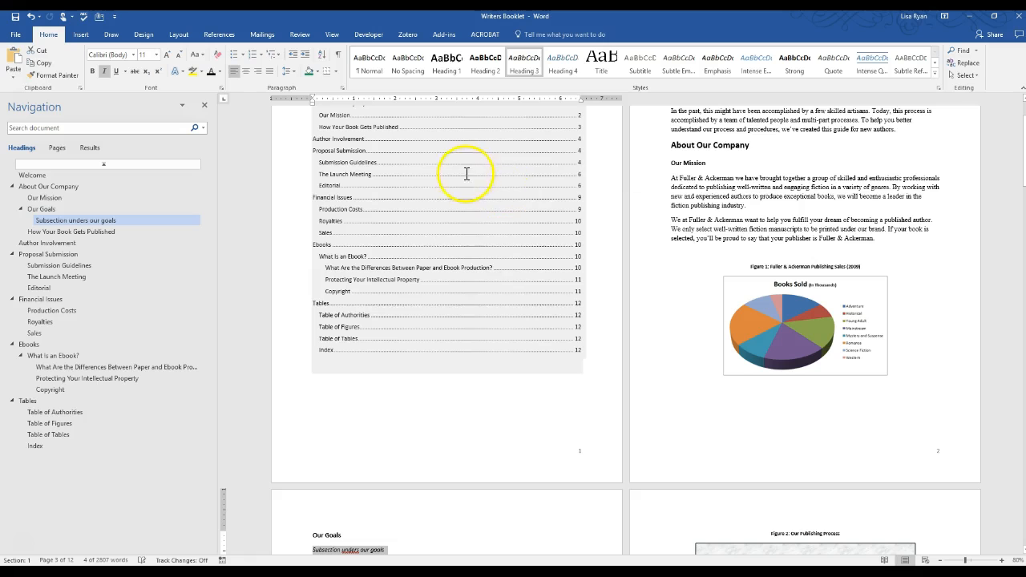
left_click(601, 144)
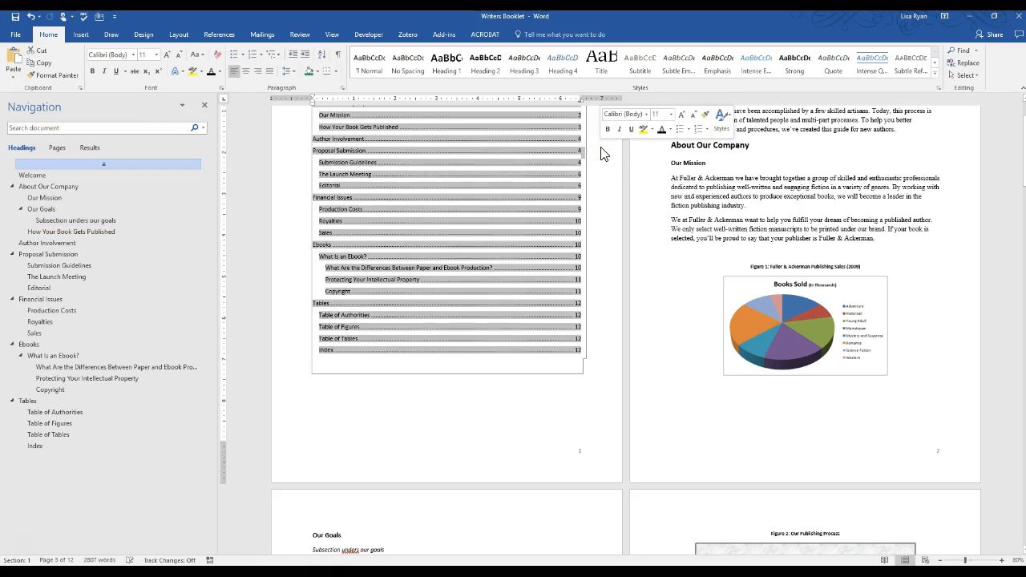
Update the entire Contents table so Our Goals and its subsection appear at page 3
key("Up")
key("Up")
key("Up")
key("Up")
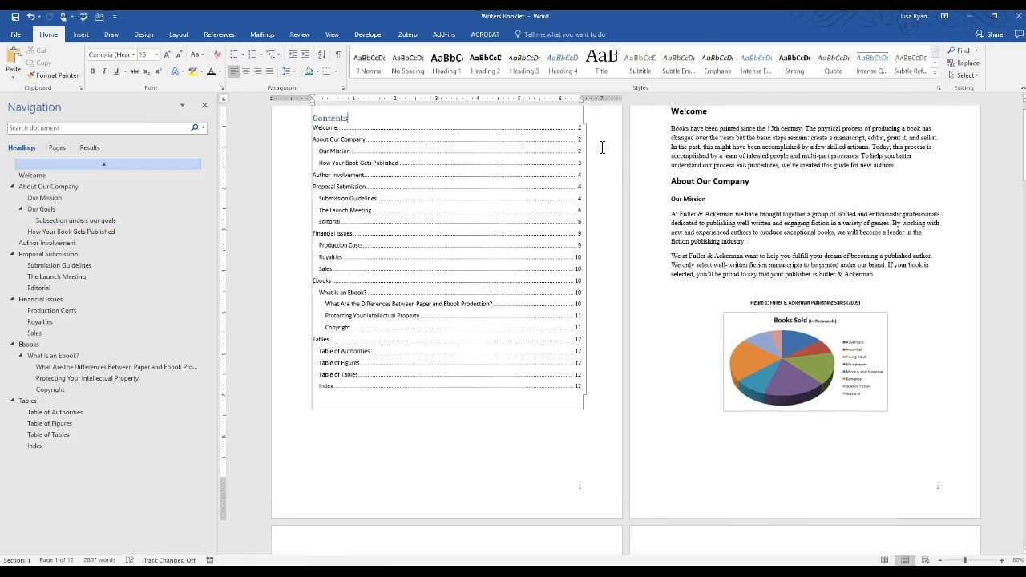
right_click(445, 200)
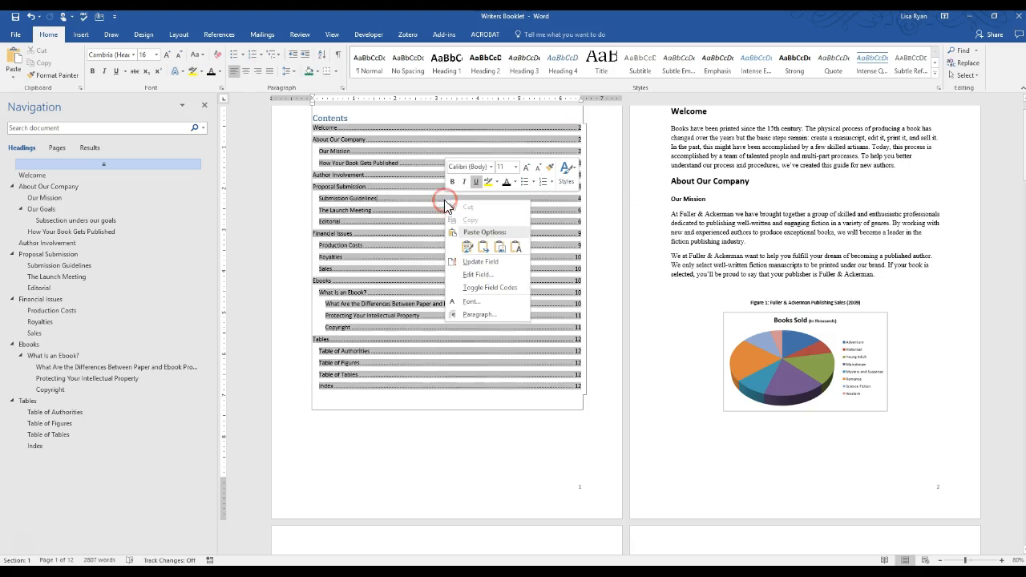
left_click(474, 262)
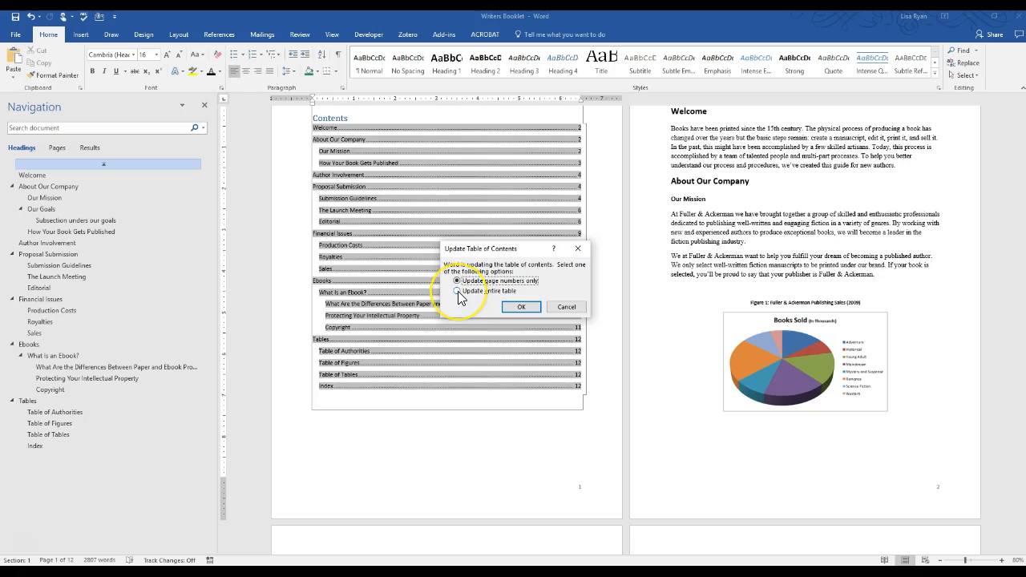
left_click(457, 291)
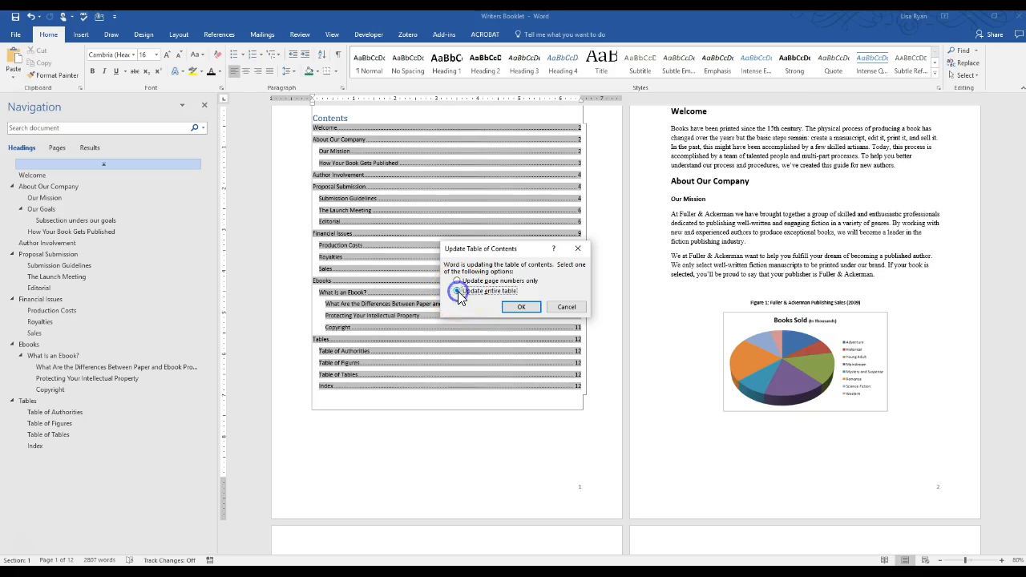
left_click(516, 306)
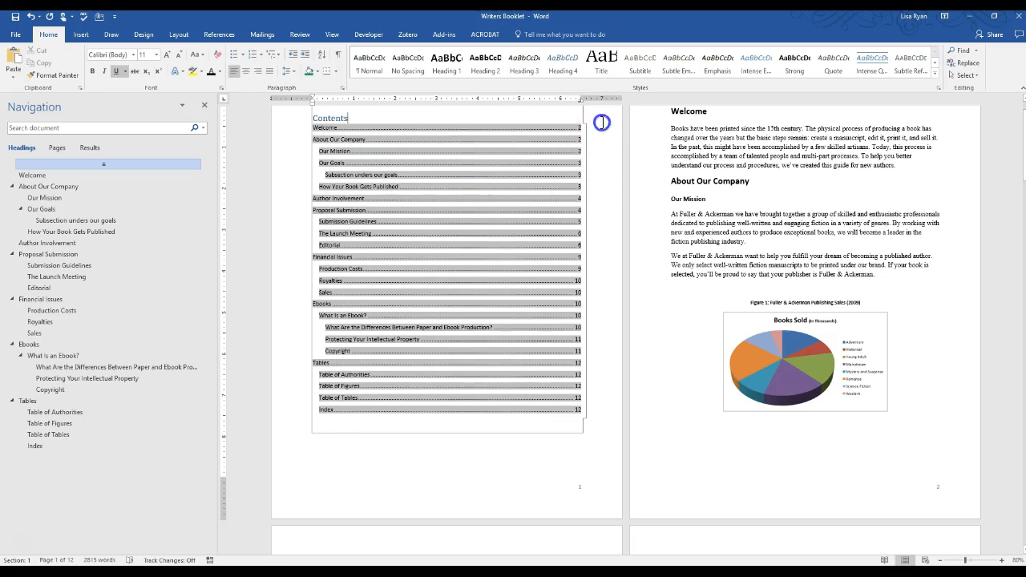
left_click(603, 123)
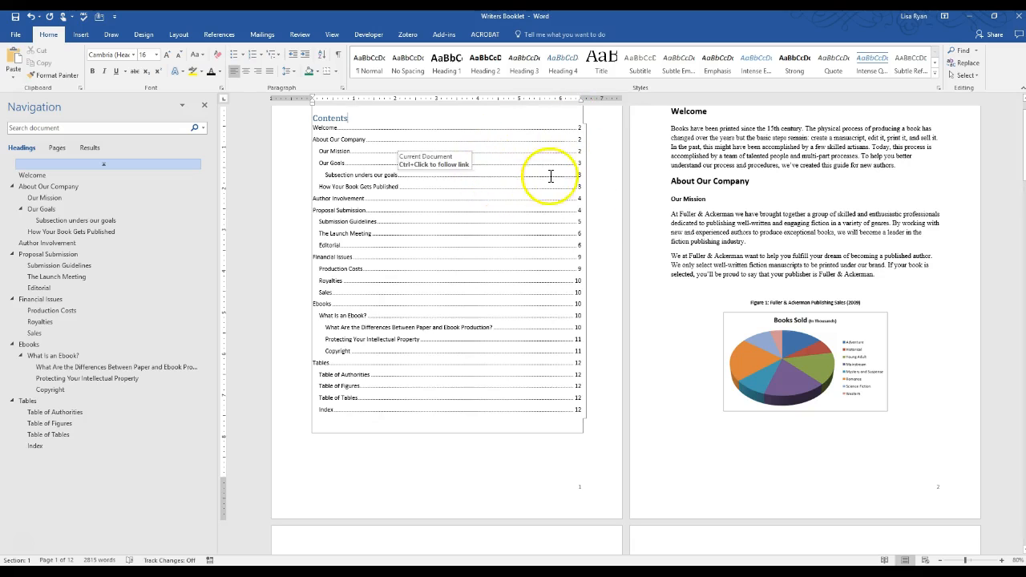
left_click(595, 124)
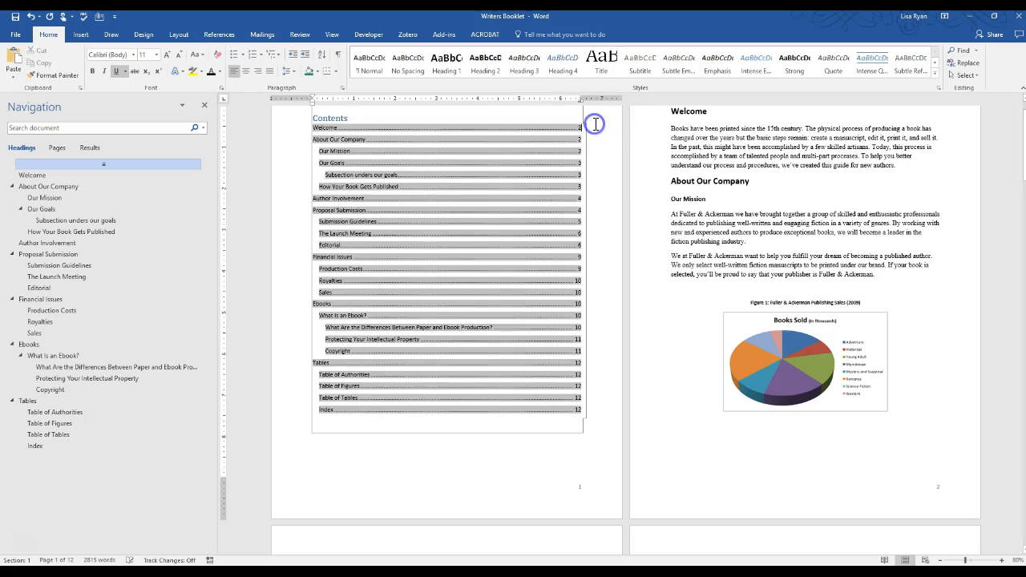
key("Up")
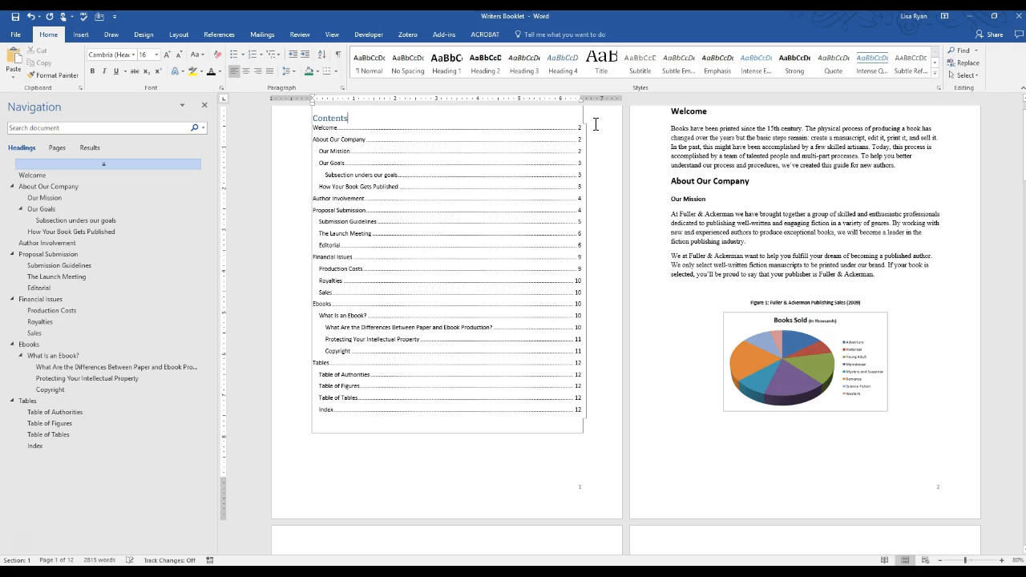